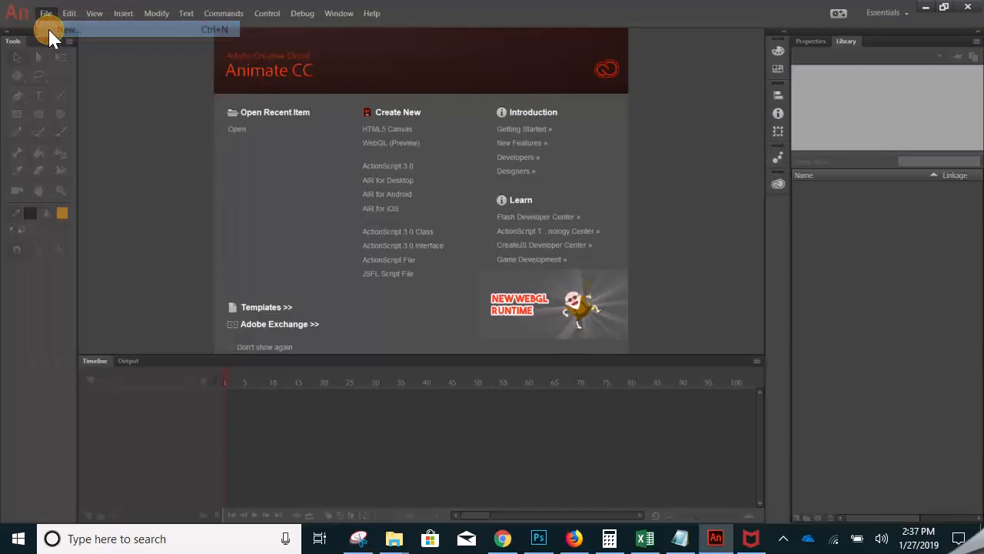
# Create a new ActionScript 3.0 document, shrink the timeline area and magnify the stage to 200%.
pyautogui.click(690, 410)
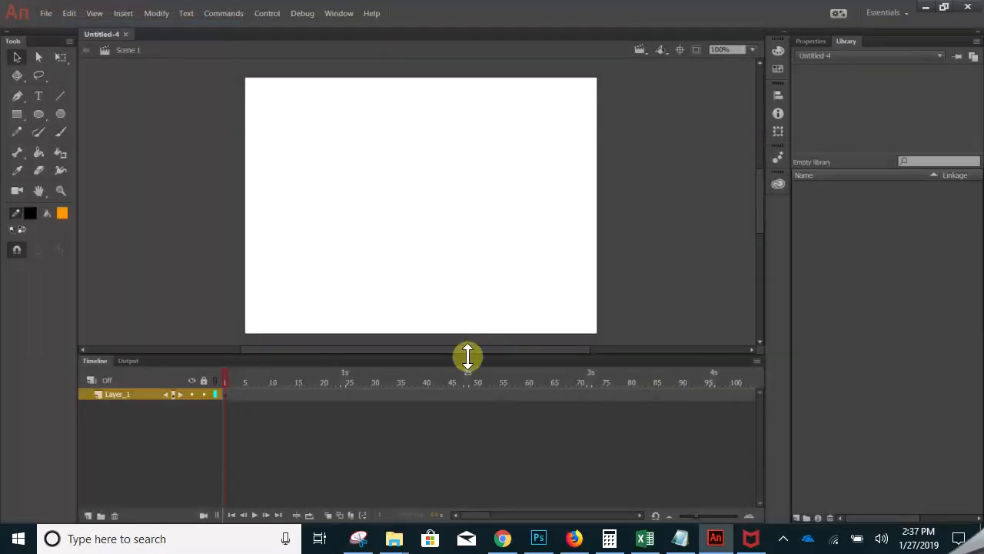
pyautogui.moveTo(468, 354); pyautogui.dragTo(463, 437)
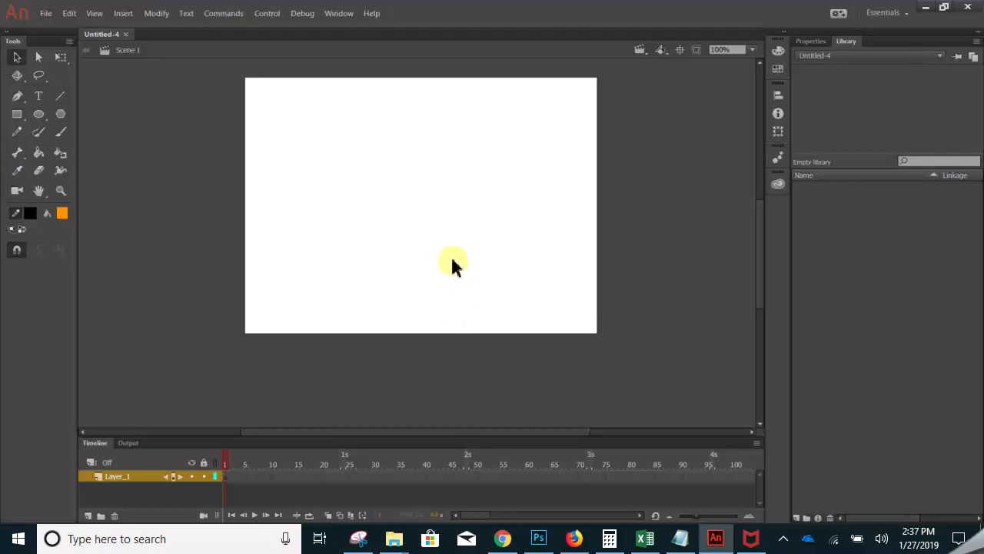
pyautogui.hotkey('ctrl', 'space')
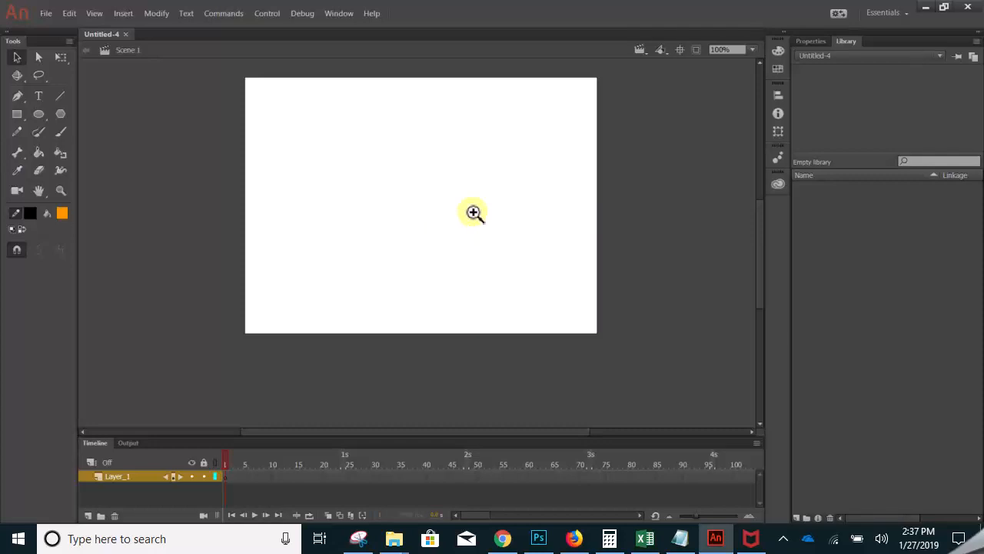
pyautogui.click(473, 213)
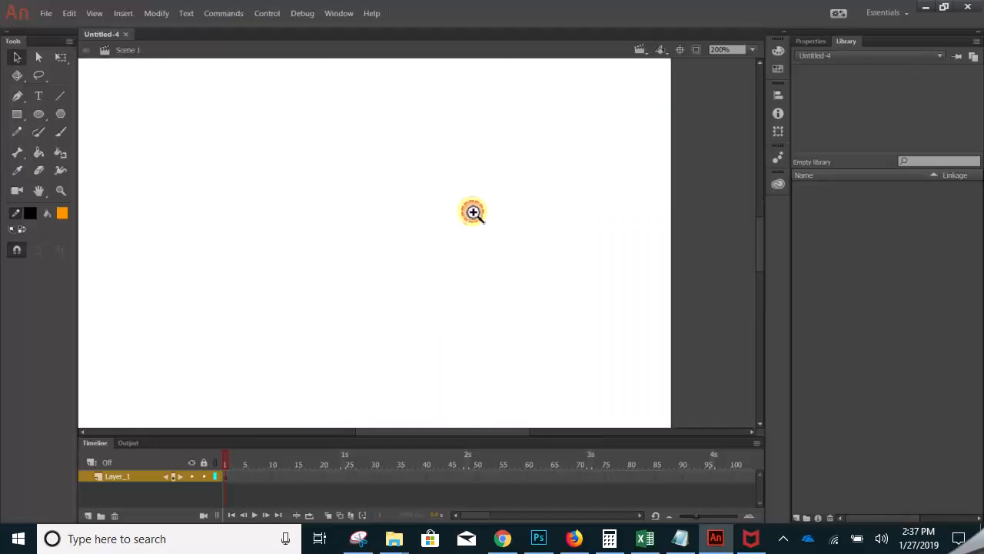
pyautogui.moveTo(433, 202); pyautogui.dragTo(539, 243)
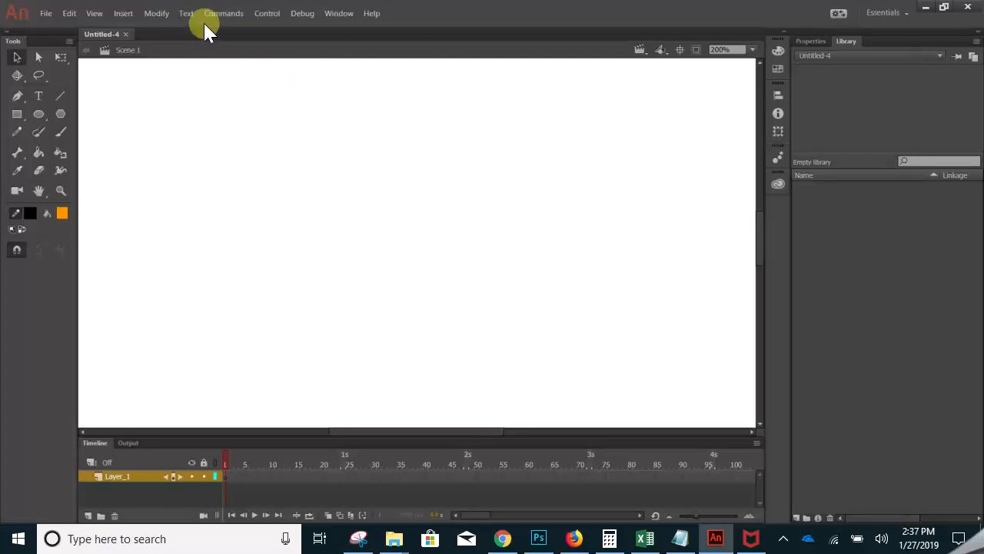
pyautogui.click(96, 12)
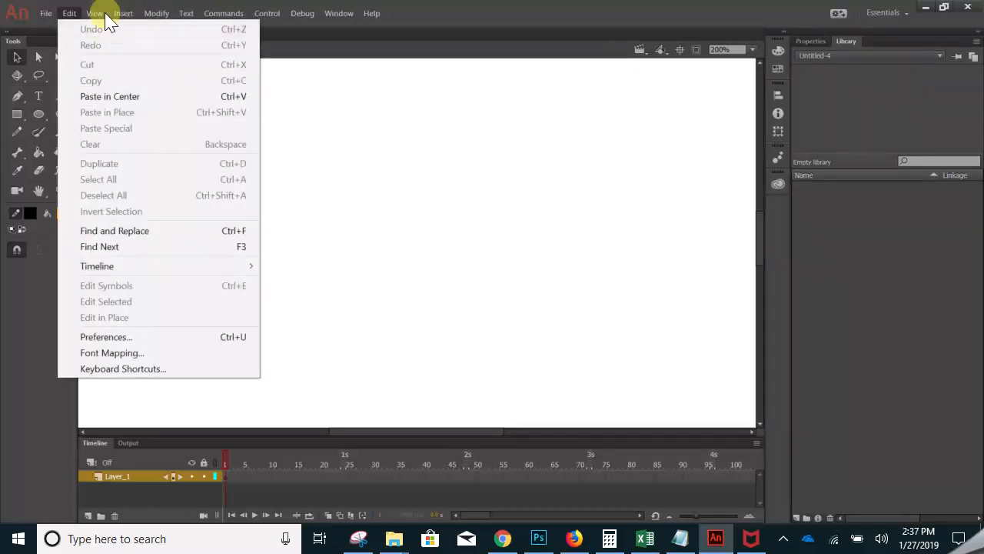
pyautogui.click(96, 13)
pyautogui.click(95, 14)
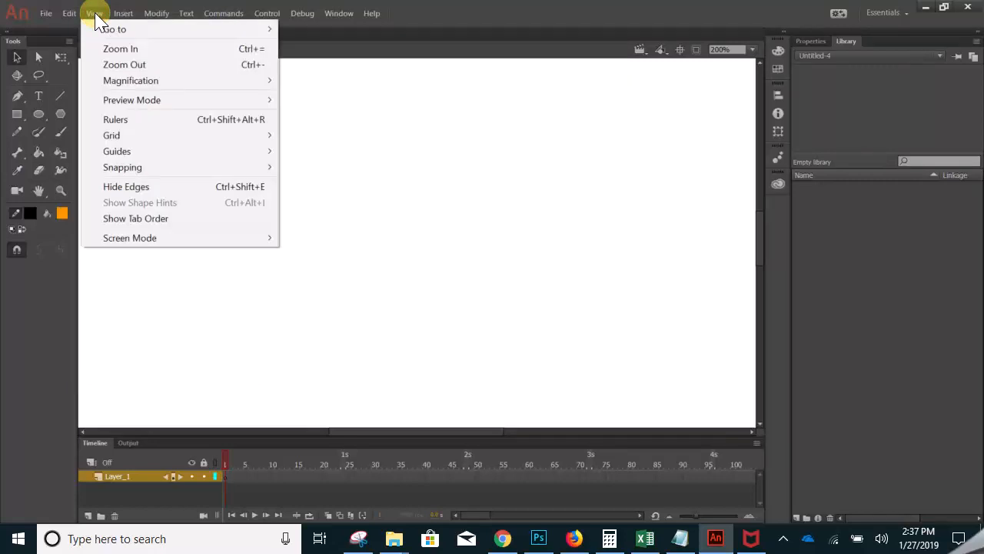
pyautogui.click(426, 238)
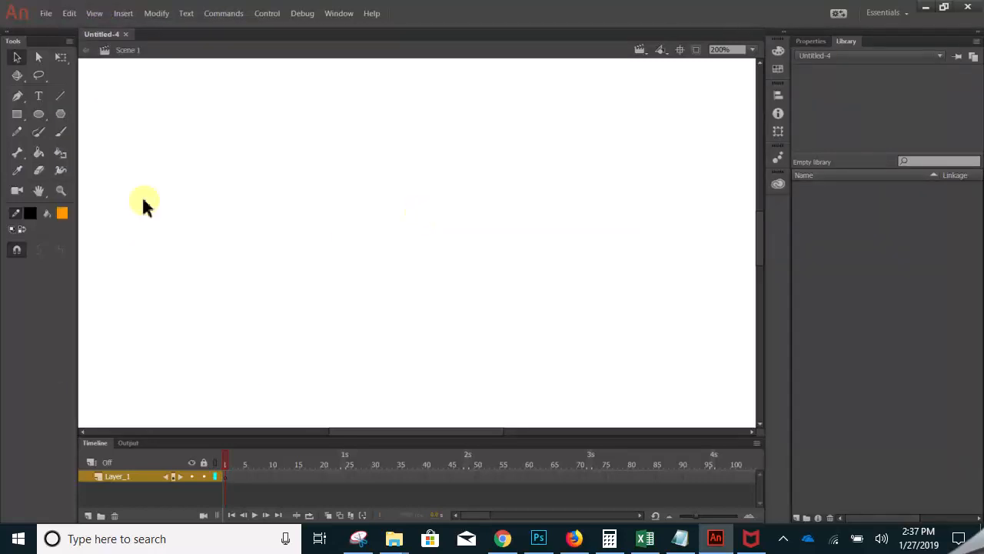
# Draw a yellow circle about 202 px wide with a black outline in object drawing mode, and shift it slightly on the stage.
pyautogui.click(37, 113)
pyautogui.moveTo(37, 113); pyautogui.dragTo(68, 119)
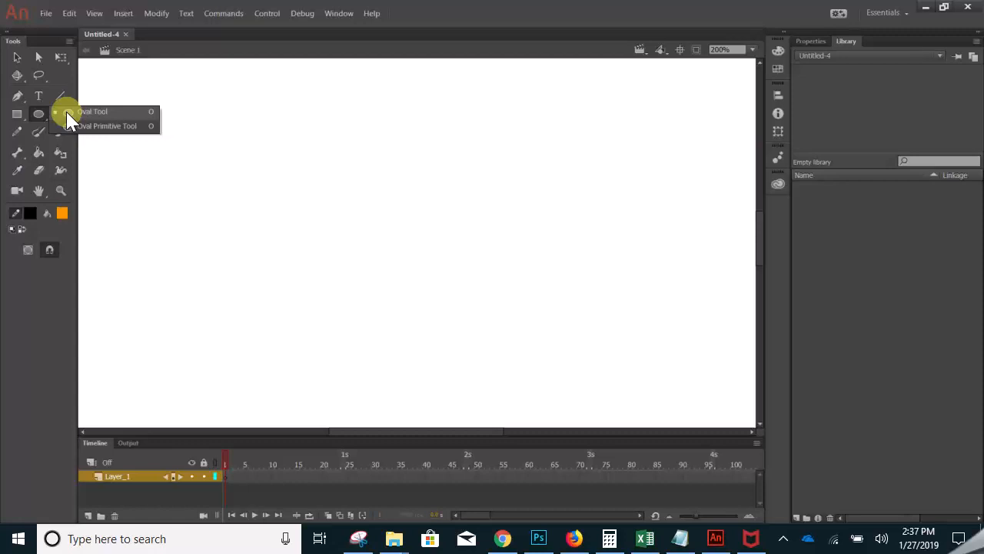
pyautogui.moveTo(68, 119); pyautogui.dragTo(69, 120)
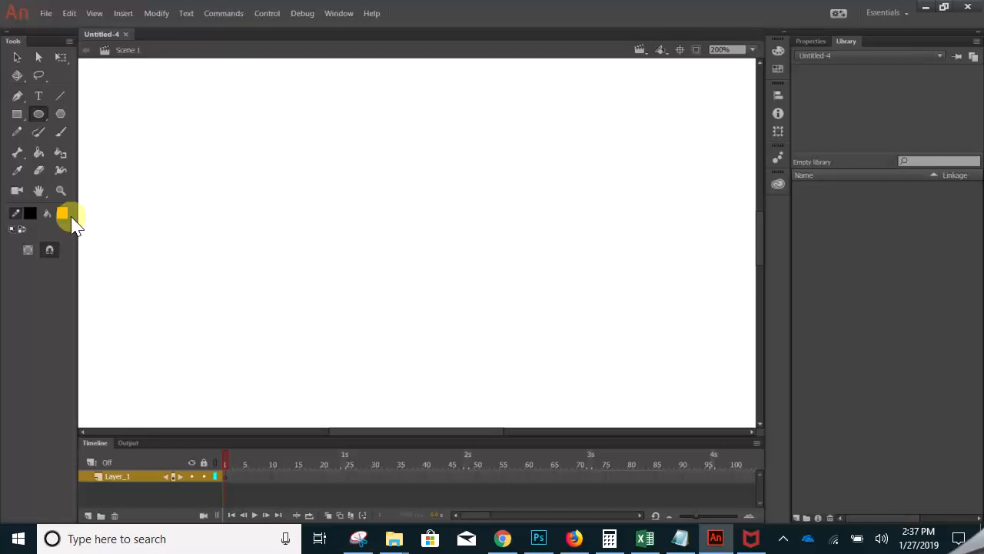
pyautogui.click(25, 248)
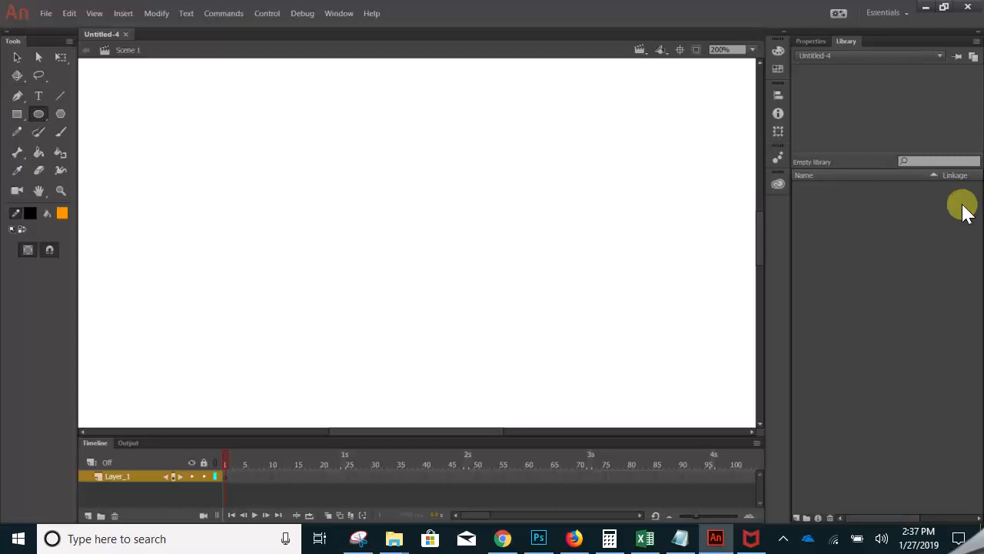
pyautogui.click(811, 40)
pyautogui.click(933, 113)
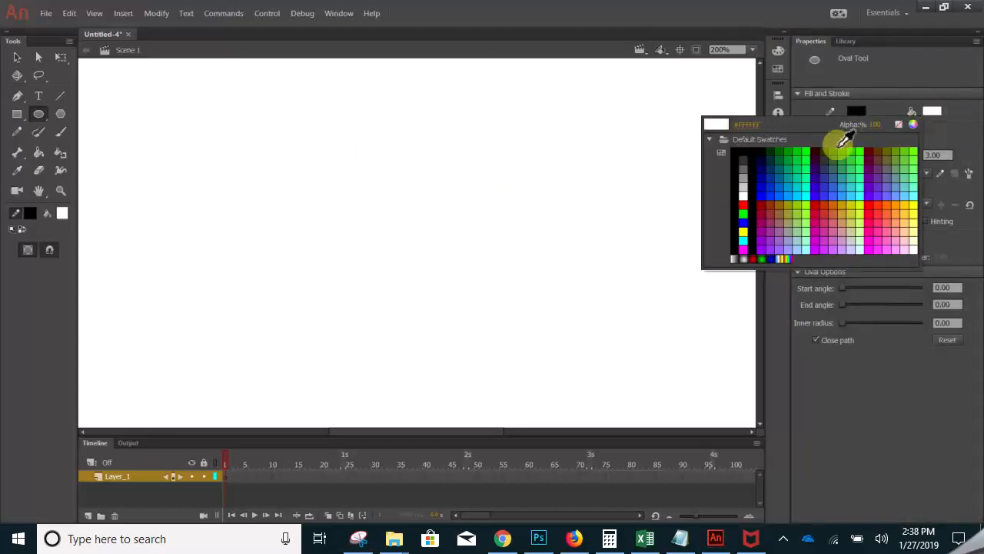
pyautogui.click(743, 231)
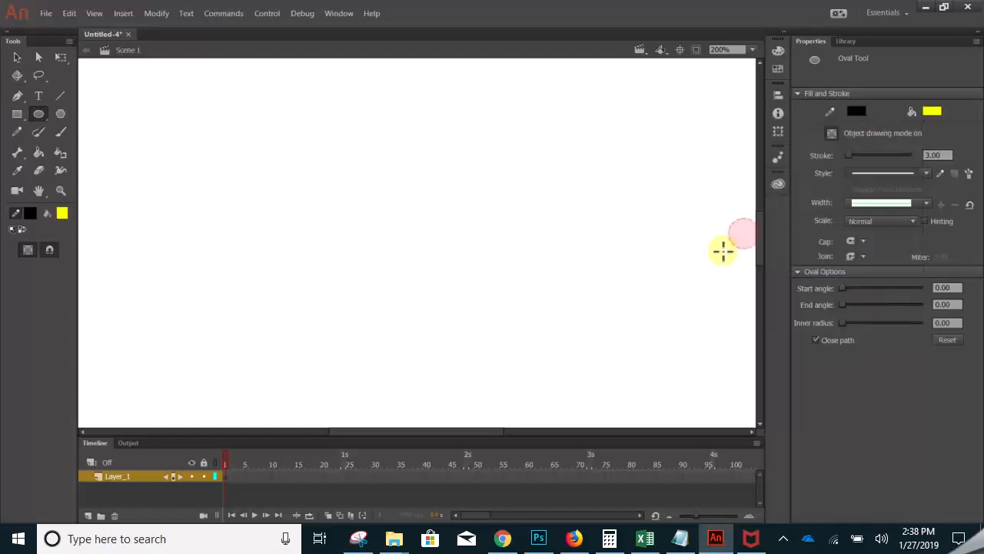
pyautogui.moveTo(282, 132)
pyautogui.mouseDown()
pyautogui.moveTo(533, 361)
pyautogui.moveTo(530, 370)
pyautogui.moveTo(508, 334)
pyautogui.moveTo(450, 327)
pyautogui.moveTo(610, 383)
pyautogui.moveTo(518, 353)
pyautogui.moveTo(545, 330)
pyautogui.moveTo(461, 300)
pyautogui.moveTo(571, 391)
pyautogui.moveTo(485, 339)
pyautogui.moveTo(524, 372)
pyautogui.moveTo(449, 312)
pyautogui.moveTo(532, 384)
pyautogui.moveTo(450, 330)
pyautogui.moveTo(558, 396)
pyautogui.moveTo(499, 356)
pyautogui.moveTo(565, 389)
pyautogui.moveTo(542, 371)
pyautogui.mouseUp()
pyautogui.click(17, 57)
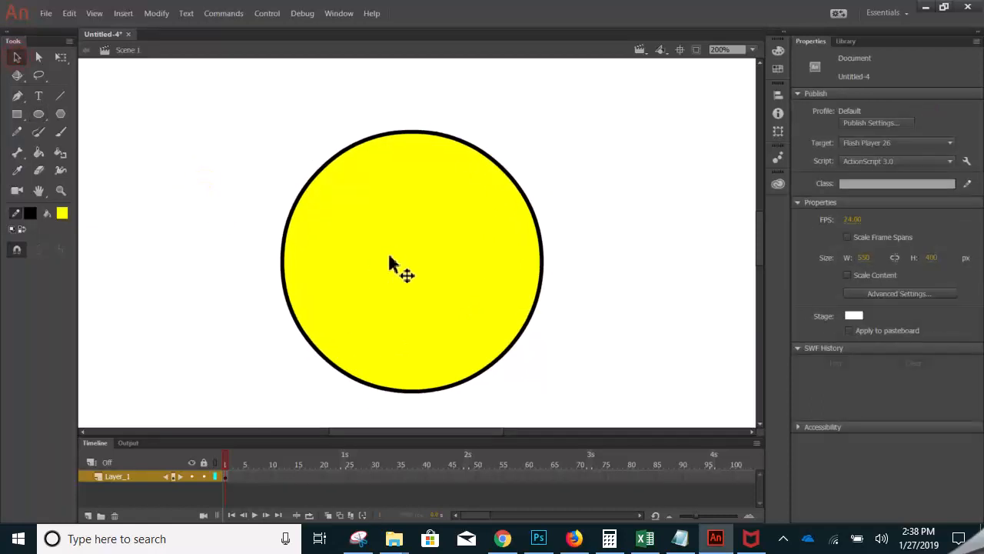
pyautogui.moveTo(388, 256)
pyautogui.mouseDown()
pyautogui.moveTo(400, 226)
pyautogui.moveTo(375, 246)
pyautogui.mouseUp()
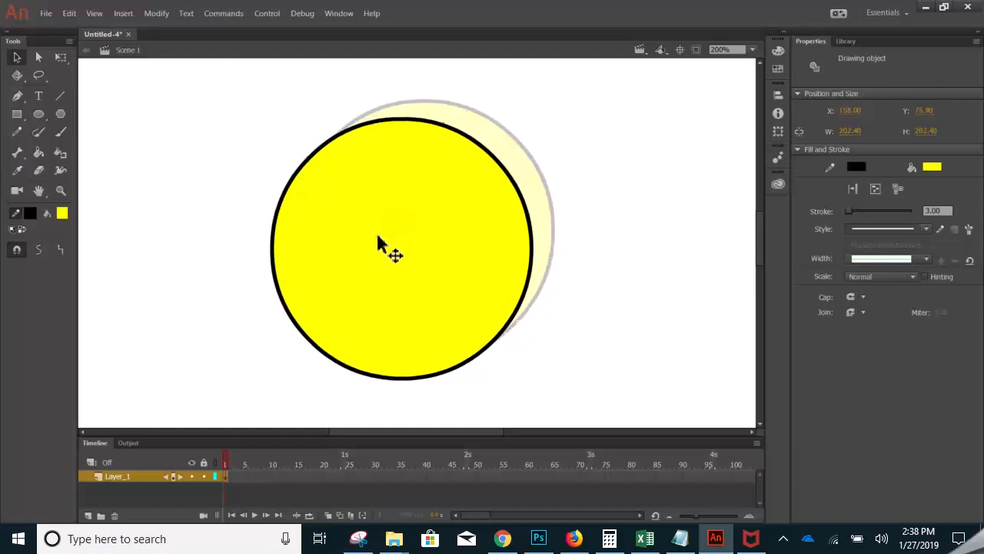
# Draw the left eye as a black-filled circle about 44 px wide with no stroke in the upper left of the face.
pyautogui.click(40, 119)
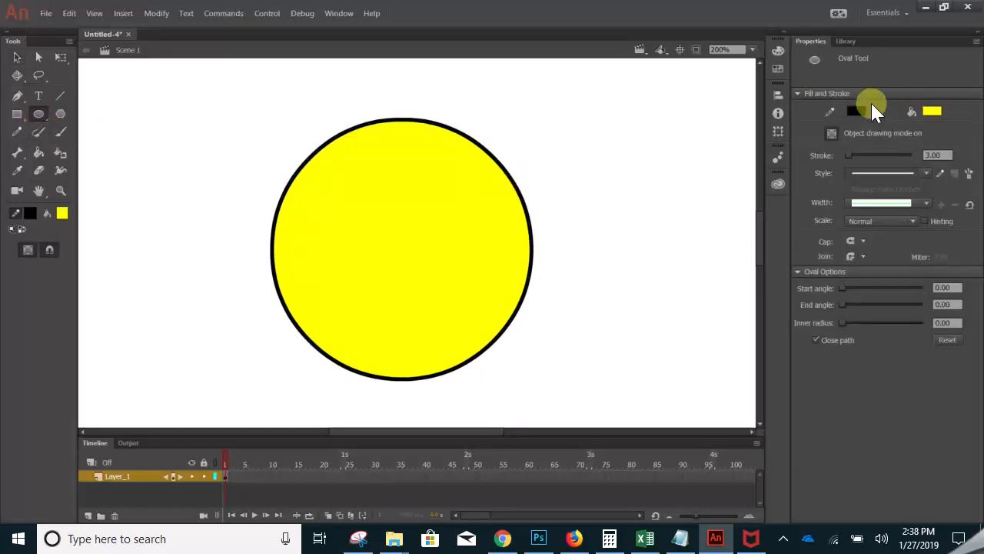
pyautogui.click(859, 112)
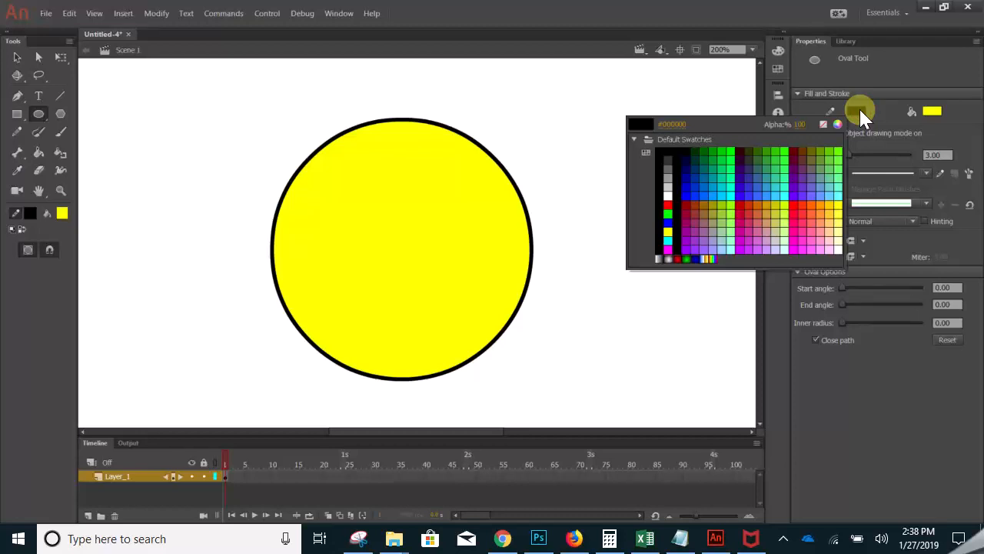
pyautogui.click(823, 124)
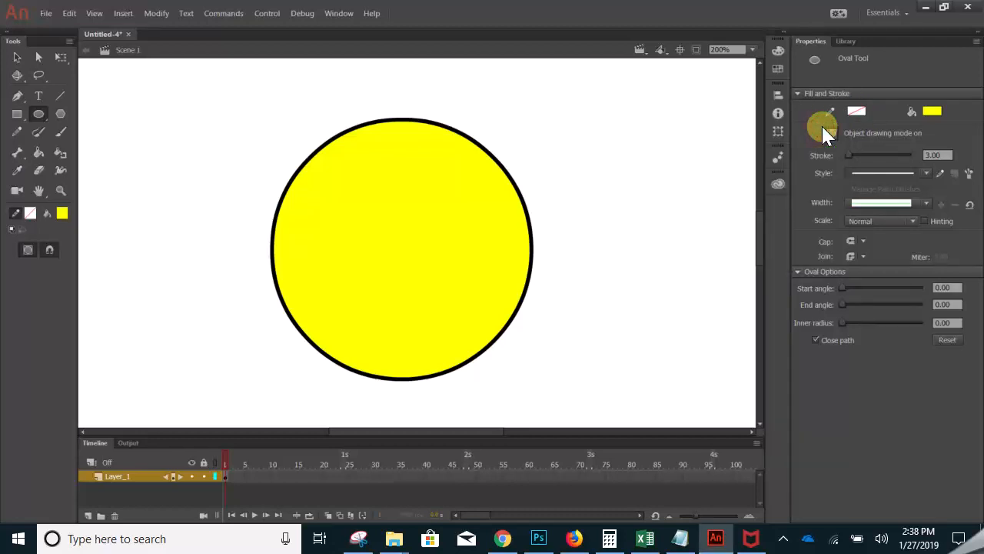
pyautogui.click(933, 112)
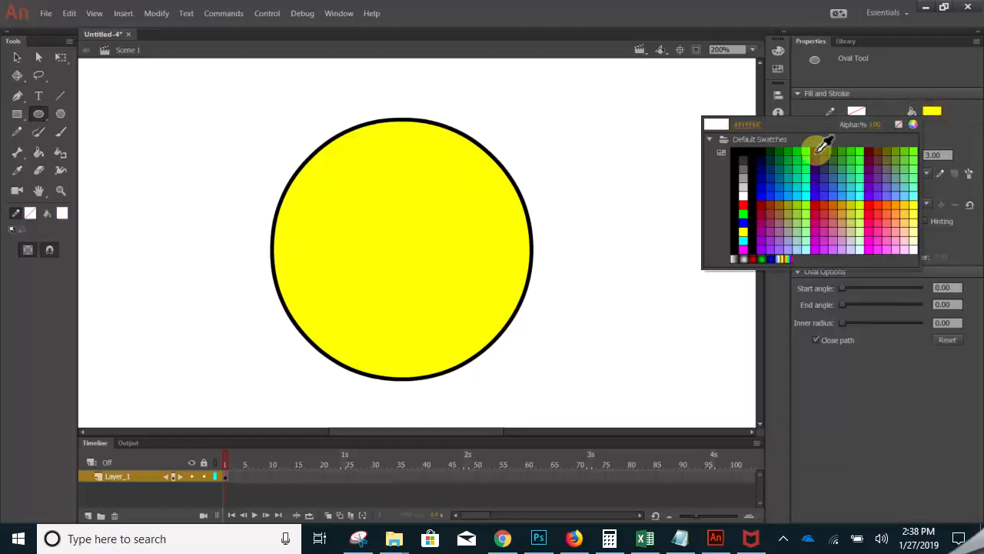
pyautogui.click(740, 154)
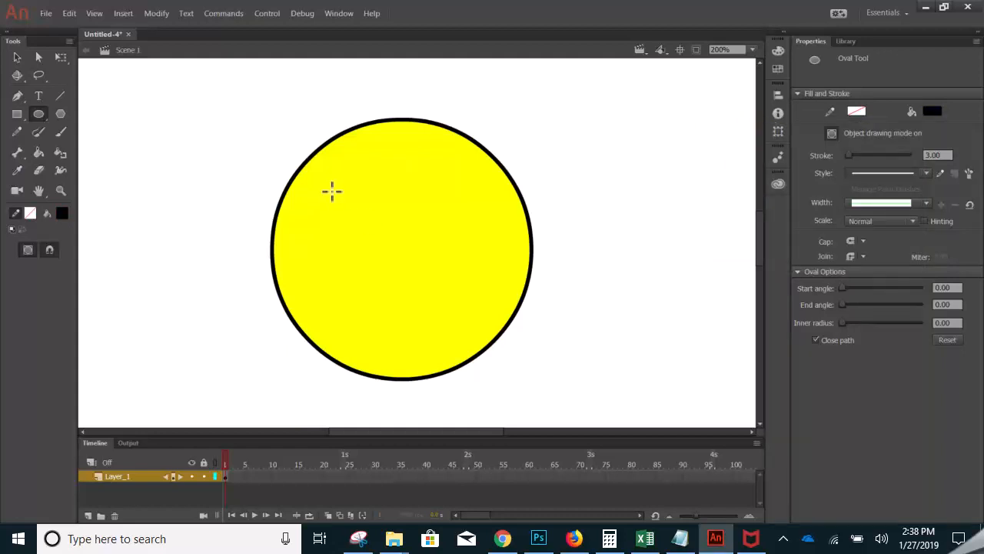
pyautogui.moveTo(338, 194); pyautogui.dragTo(387, 243)
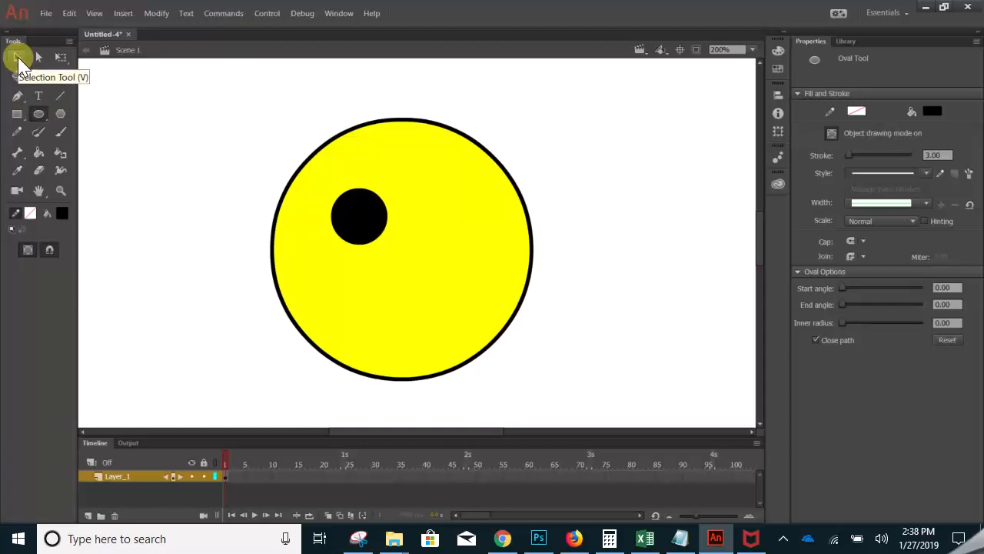
# Duplicate the black eye circle and place the copy level with it as the right eye.
pyautogui.click(17, 60)
pyautogui.click(348, 212)
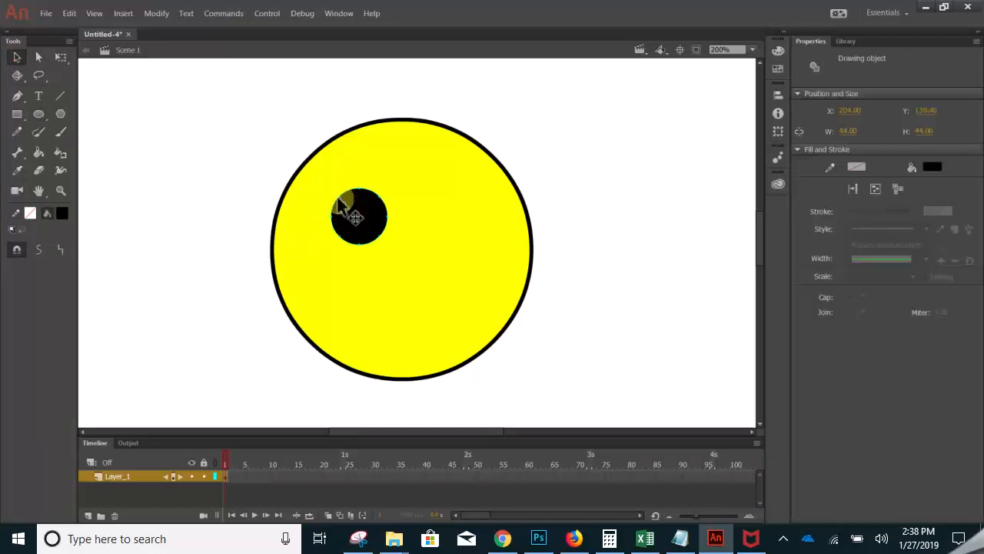
pyautogui.click(370, 221)
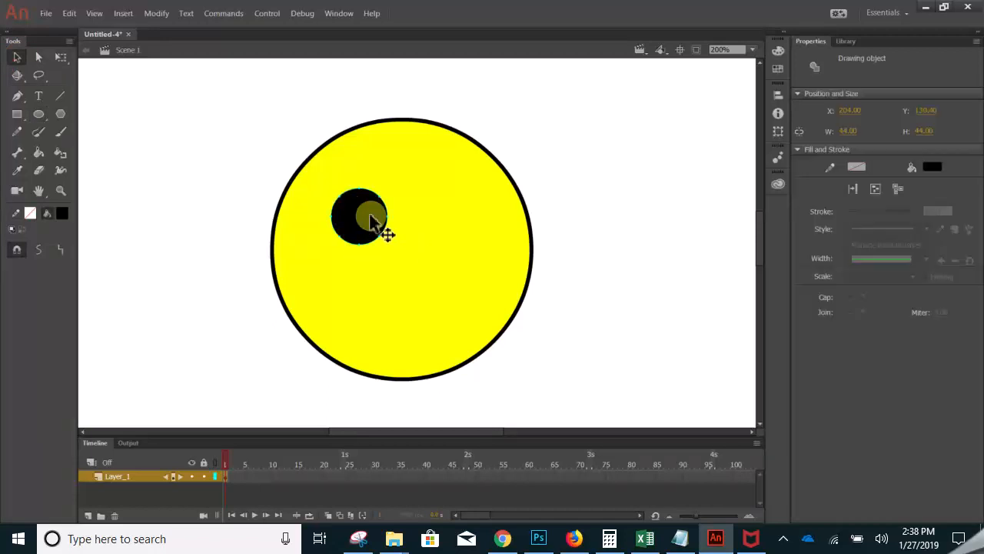
pyautogui.rightClick(370, 221)
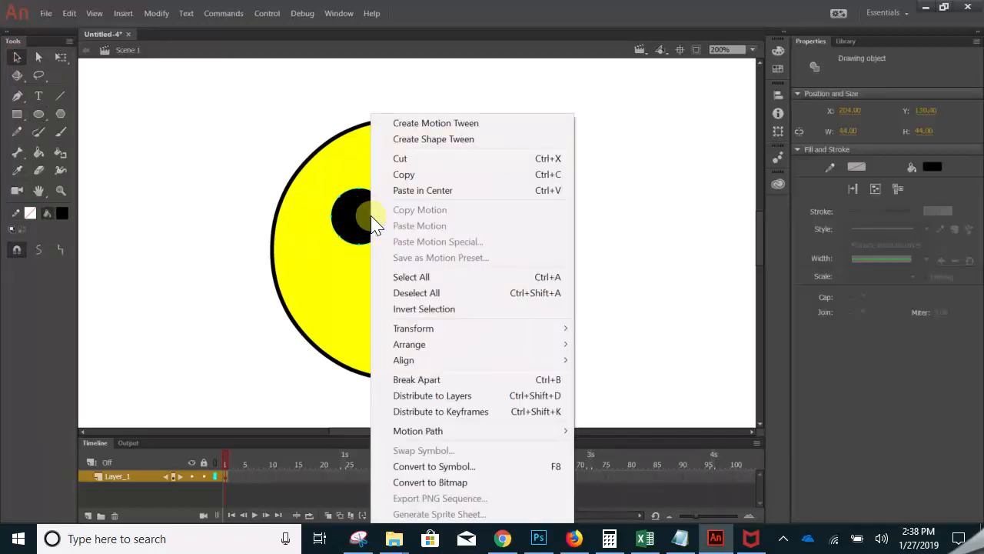
pyautogui.click(407, 177)
pyautogui.click(374, 213)
pyautogui.rightClick(374, 217)
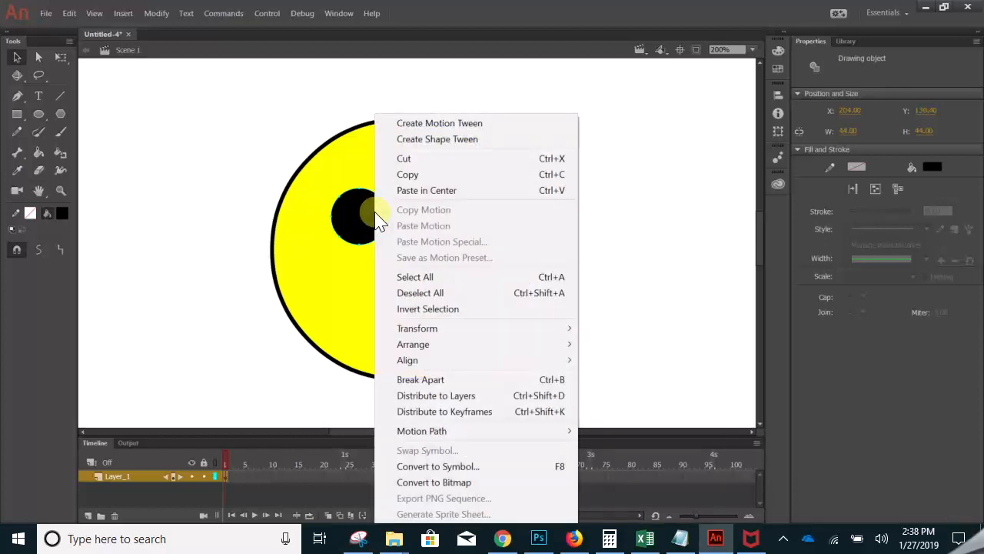
pyautogui.click(419, 190)
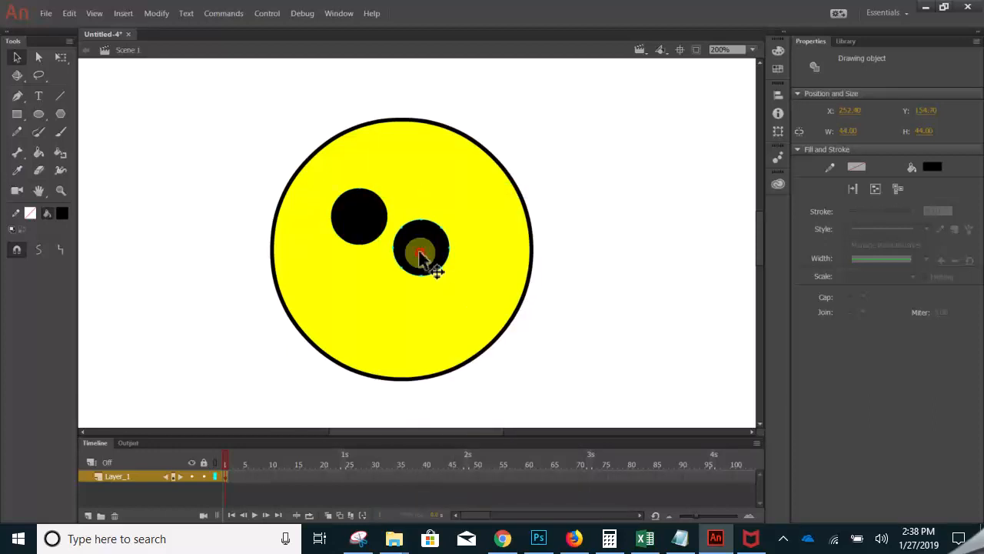
pyautogui.moveTo(443, 233)
pyautogui.mouseDown()
pyautogui.moveTo(363, 228)
pyautogui.moveTo(384, 216)
pyautogui.moveTo(452, 223)
pyautogui.moveTo(361, 218)
pyautogui.moveTo(444, 221)
pyautogui.moveTo(461, 229)
pyautogui.moveTo(452, 243)
pyautogui.moveTo(454, 231)
pyautogui.moveTo(420, 229)
pyautogui.moveTo(473, 229)
pyautogui.moveTo(441, 234)
pyautogui.moveTo(462, 231)
pyautogui.moveTo(453, 229)
pyautogui.mouseUp()
# Move the left eye slightly outward to about X 197 so both eyes sit evenly on the face.
pyautogui.click(356, 220)
pyautogui.moveTo(360, 225); pyautogui.dragTo(350, 227)
pyautogui.click(453, 220)
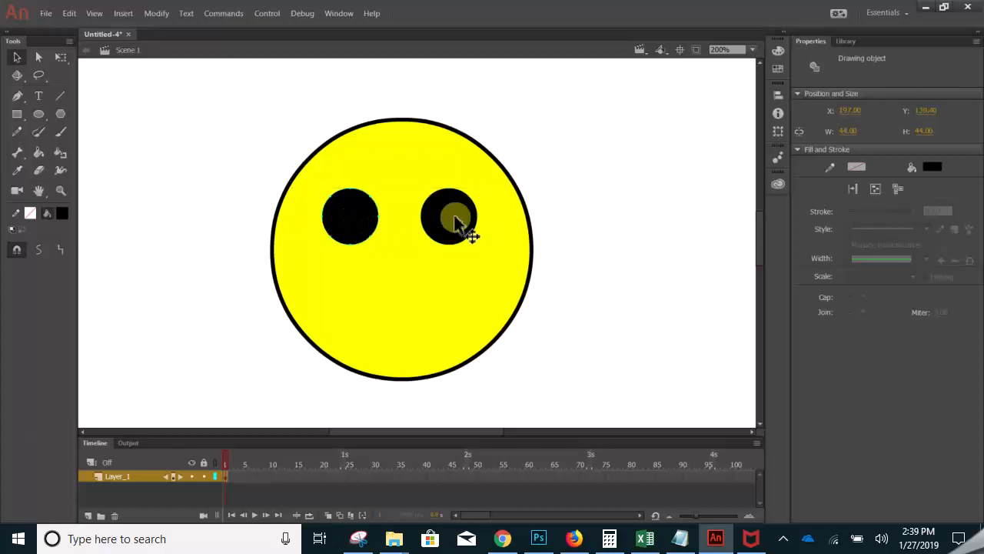
pyautogui.click(597, 216)
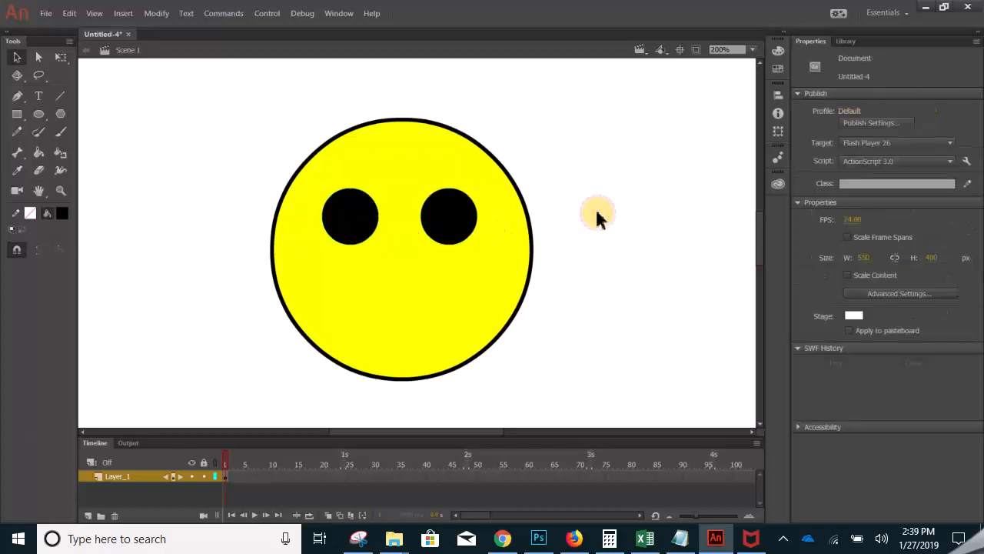
# Draw a horizontal black line below the eyes and bend its middle downward into a smile.
pyautogui.click(62, 99)
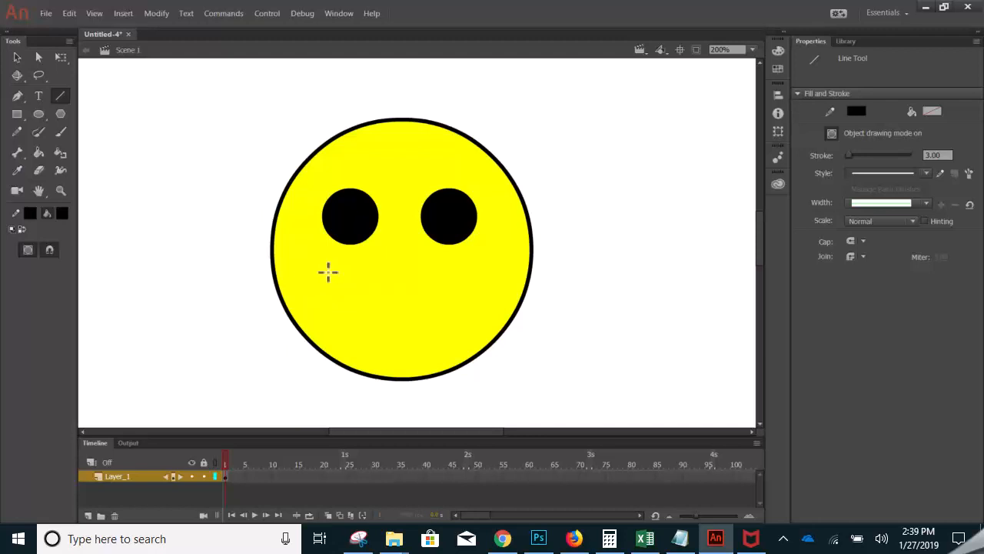
pyautogui.moveTo(324, 269); pyautogui.dragTo(471, 274)
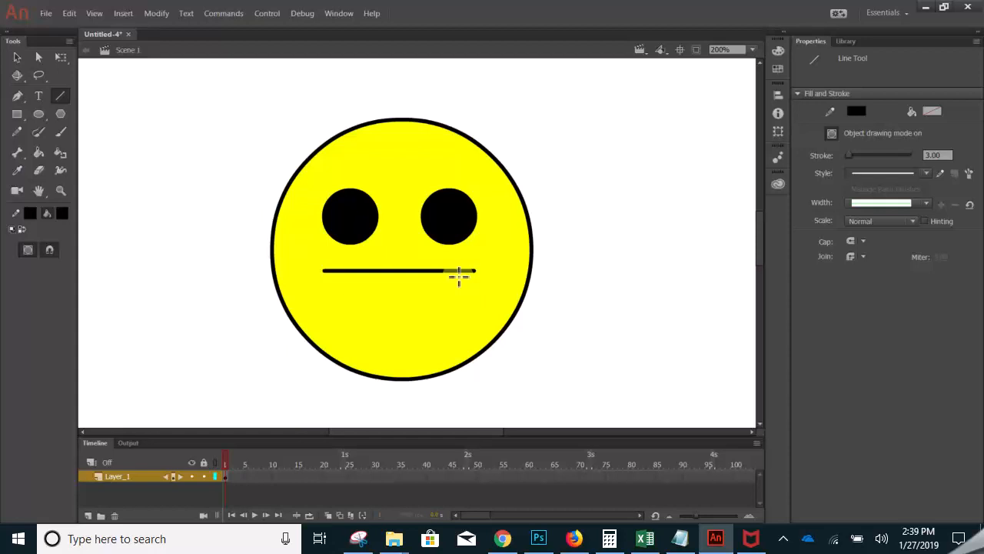
pyautogui.click(17, 56)
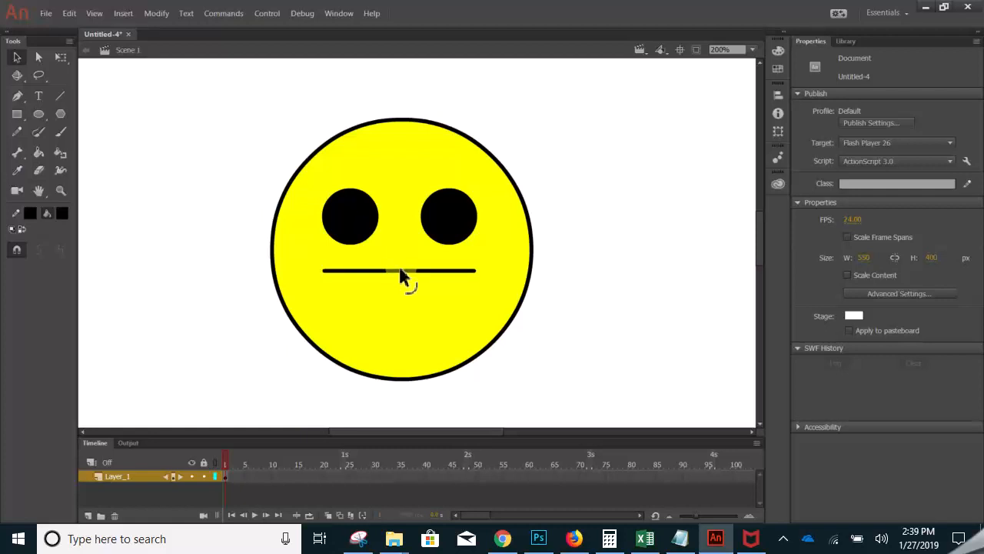
pyautogui.moveTo(400, 267); pyautogui.dragTo(401, 312)
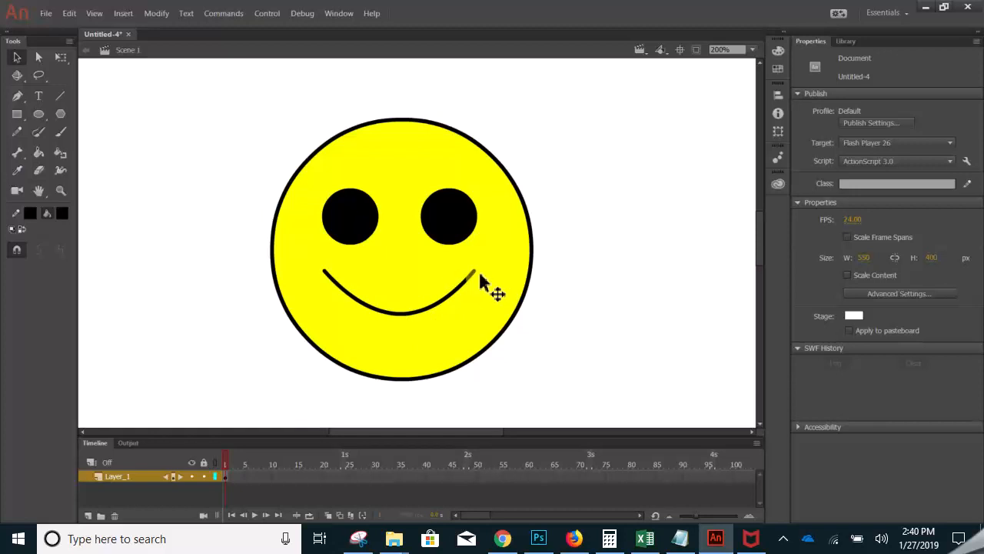
# Lower both ends of the smile, bring them slightly inward and deepen the middle of the curve.
pyautogui.moveTo(474, 274); pyautogui.dragTo(478, 284)
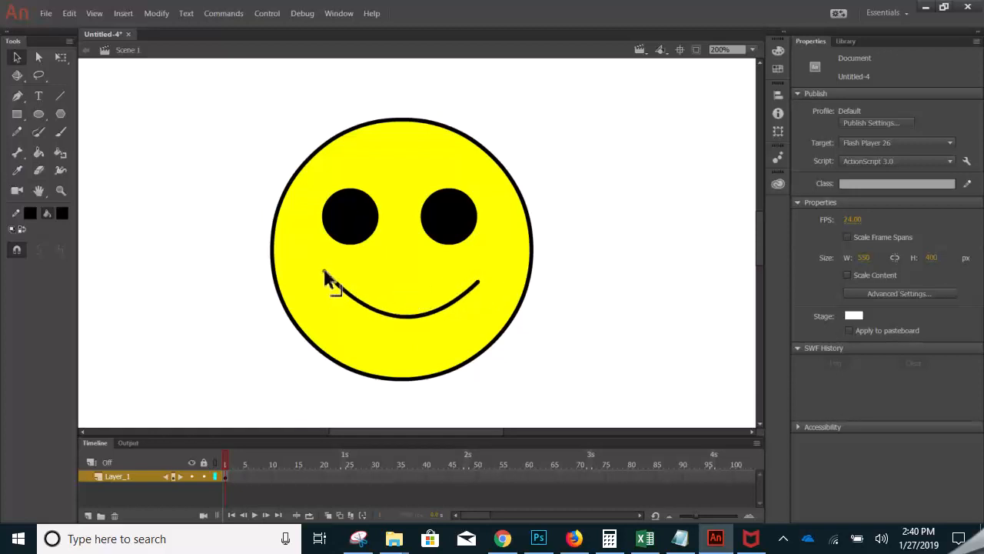
pyautogui.moveTo(322, 270); pyautogui.dragTo(334, 284)
pyautogui.moveTo(475, 281); pyautogui.dragTo(474, 283)
pyautogui.moveTo(398, 325); pyautogui.dragTo(402, 325)
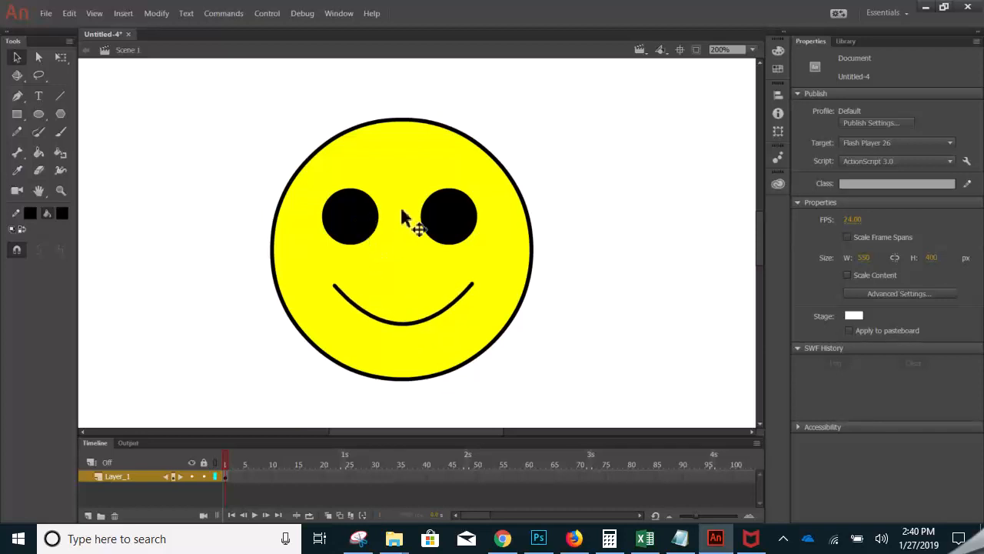
# Try to push in the lower edges of both eyes, and undo the reshaping.
pyautogui.moveTo(347, 253); pyautogui.dragTo(346, 233)
pyautogui.moveTo(461, 246)
pyautogui.mouseDown()
pyautogui.moveTo(471, 246)
pyautogui.moveTo(462, 239)
pyautogui.mouseUp()
pyautogui.click(558, 235)
pyautogui.click(472, 245)
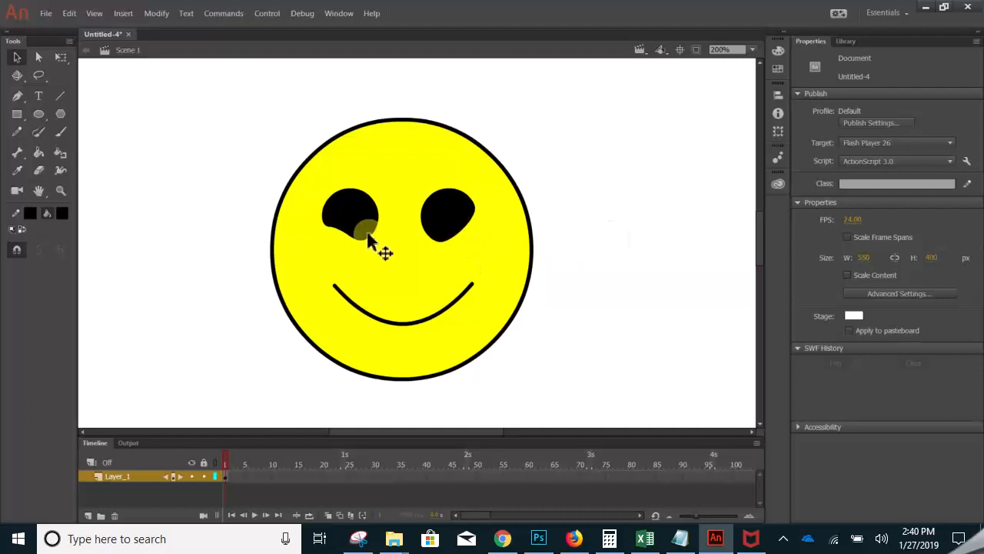
pyautogui.hotkey('ctrl', 'z')
pyautogui.hotkey('ctrl', 'z')
pyautogui.hotkey('ctrl', 'z')
pyautogui.hotkey('ctrl', 'z')
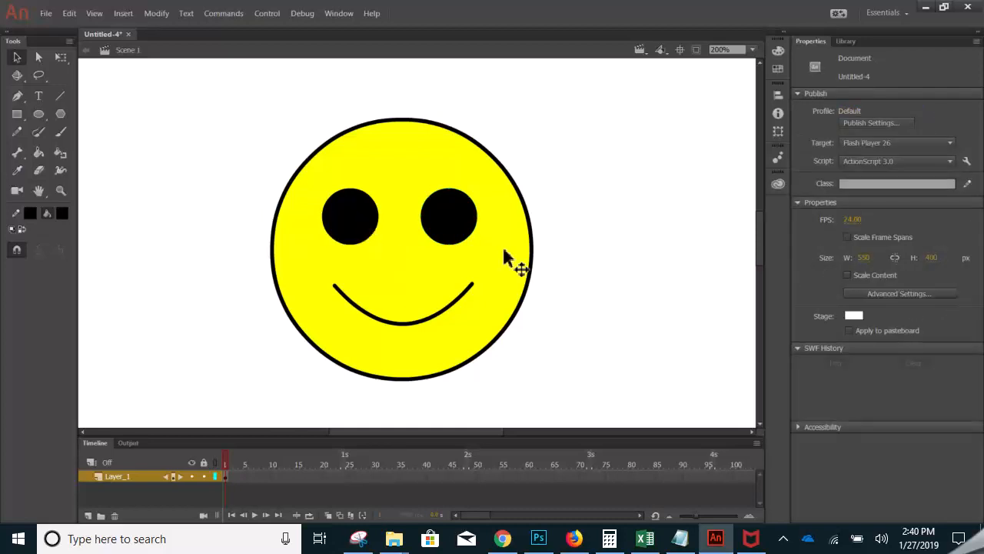
# Raise the middle of the smile slightly to make the curve shallower.
pyautogui.moveTo(407, 329); pyautogui.dragTo(406, 314)
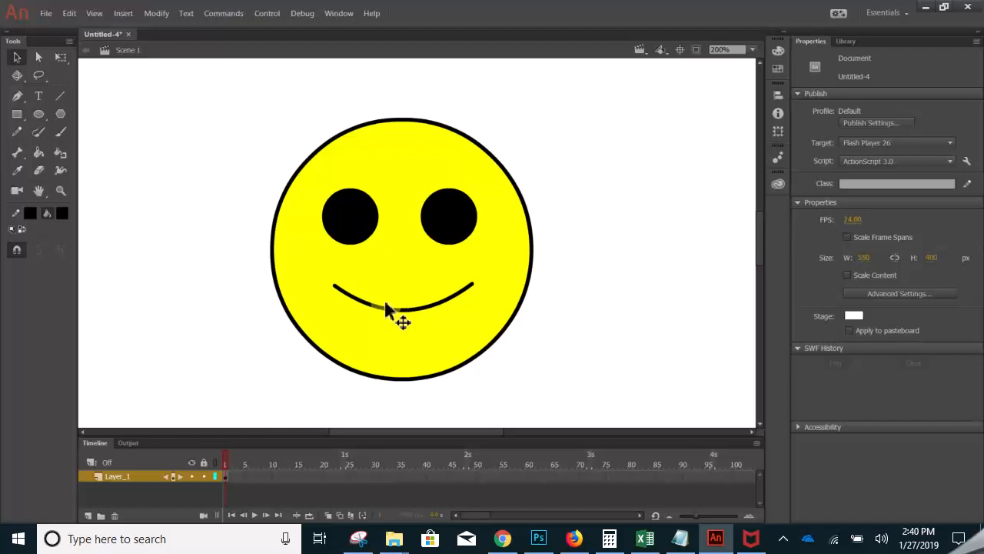